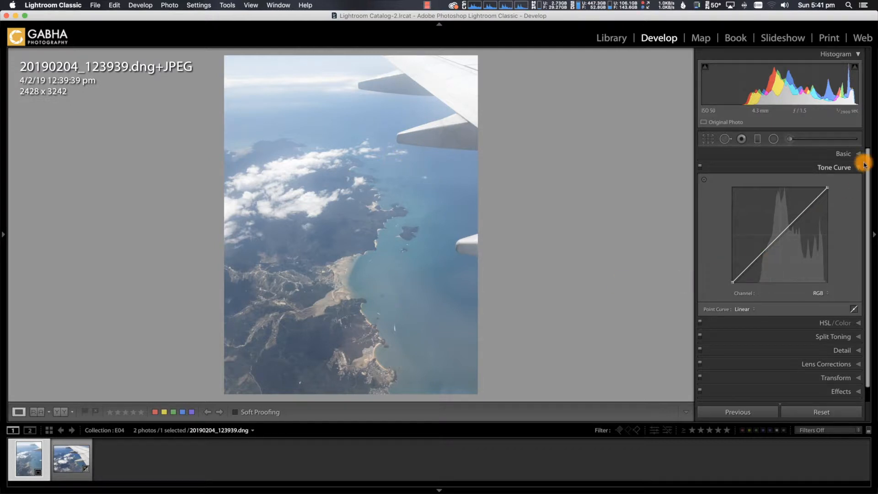
- Change the aerial photo's colour profile to Adobe Landscape
left_click(848, 154)
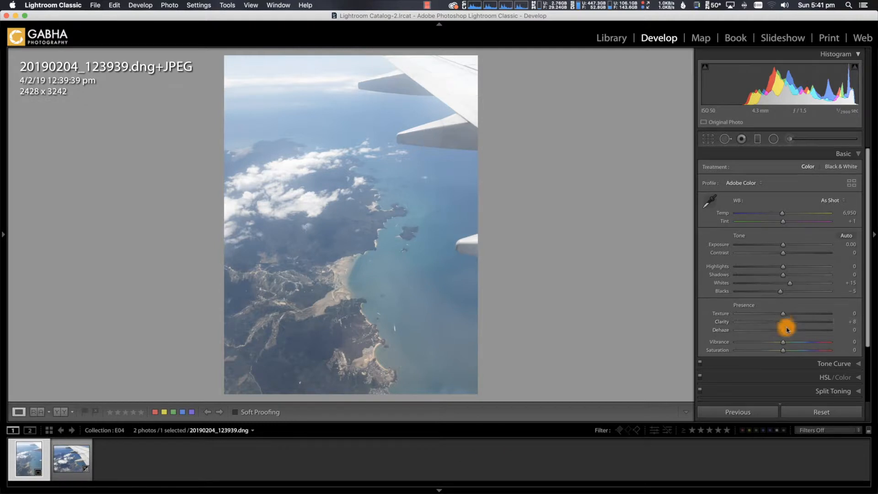
left_click(748, 188)
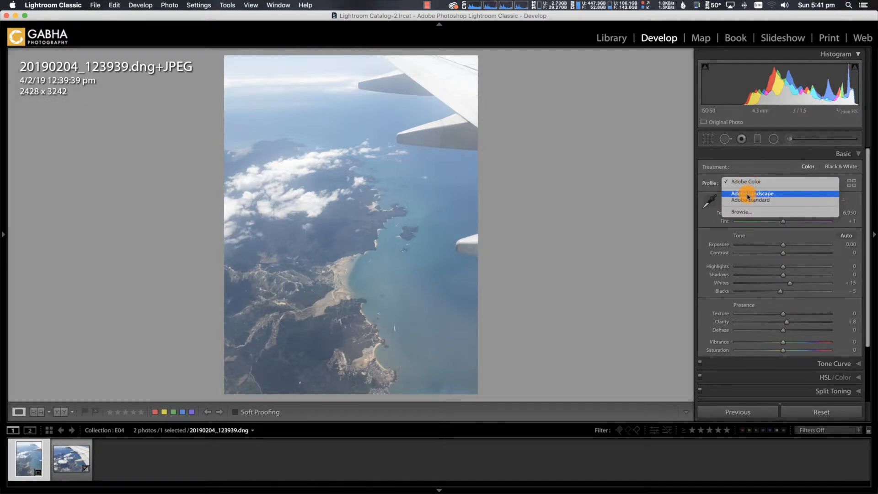
left_click(748, 194)
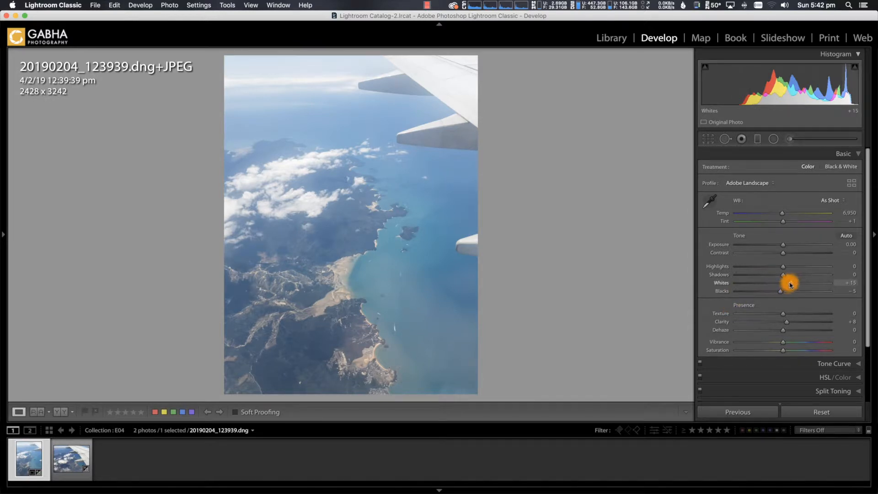
- Adjust the basic tone and presence: Whites +26, Blacks −25, Clarity 0 and Texture +12
left_click_drag(790, 284, 795, 284)
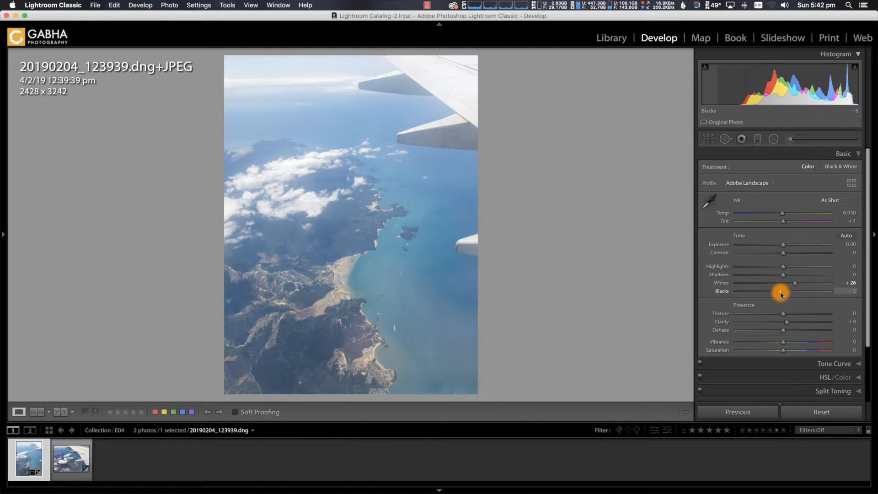
left_click_drag(779, 294, 772, 295)
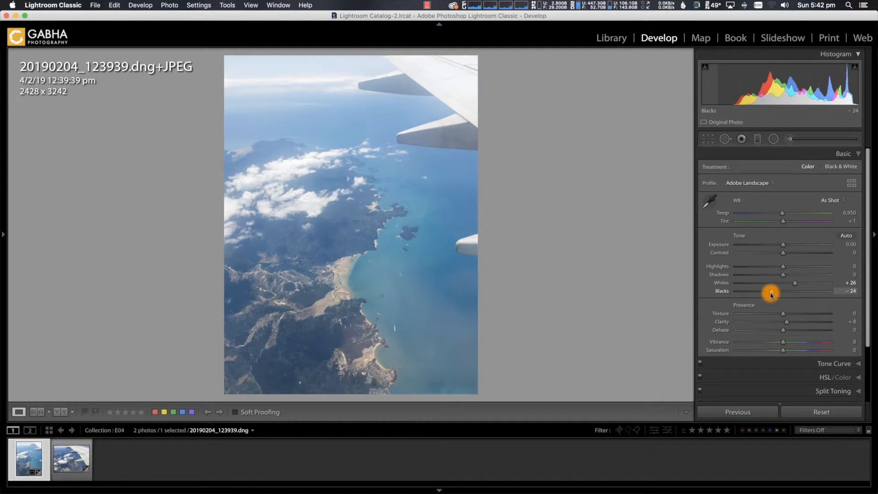
left_click_drag(771, 296, 773, 298)
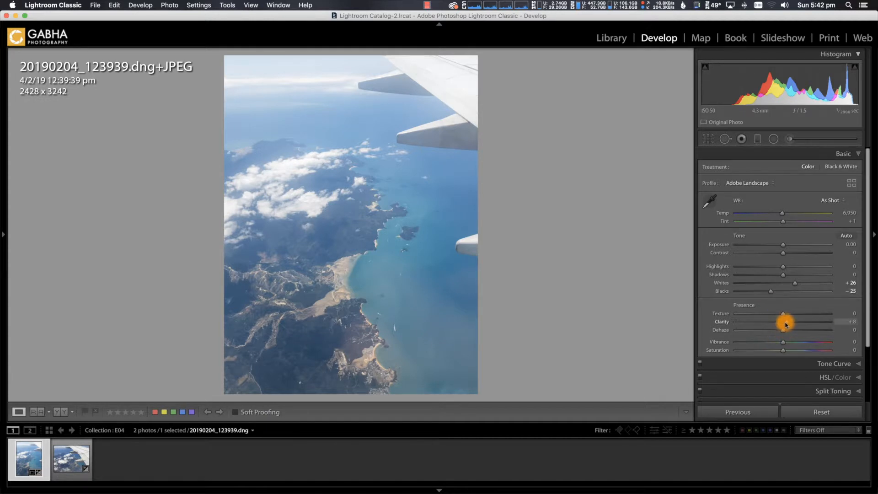
left_click_drag(787, 325, 785, 326)
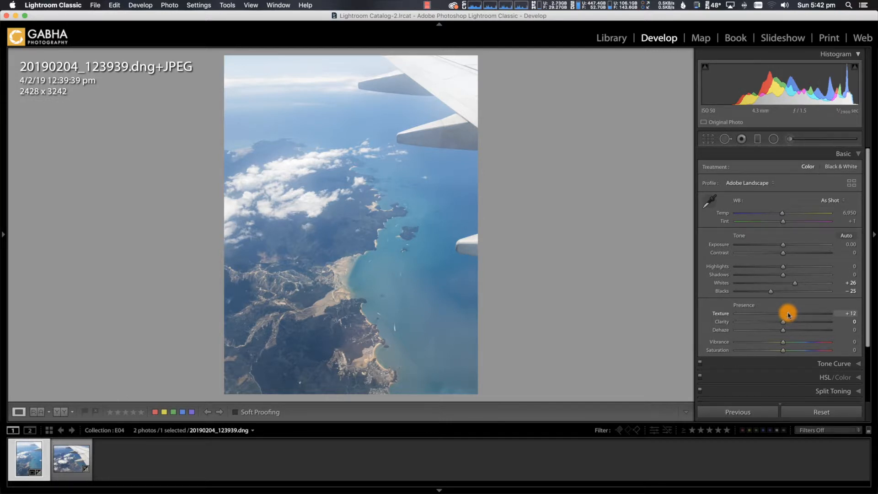
- Lift the black point of the RGB point curve, pull a shadow point down just above it, and compare with the original photo
left_click(827, 366)
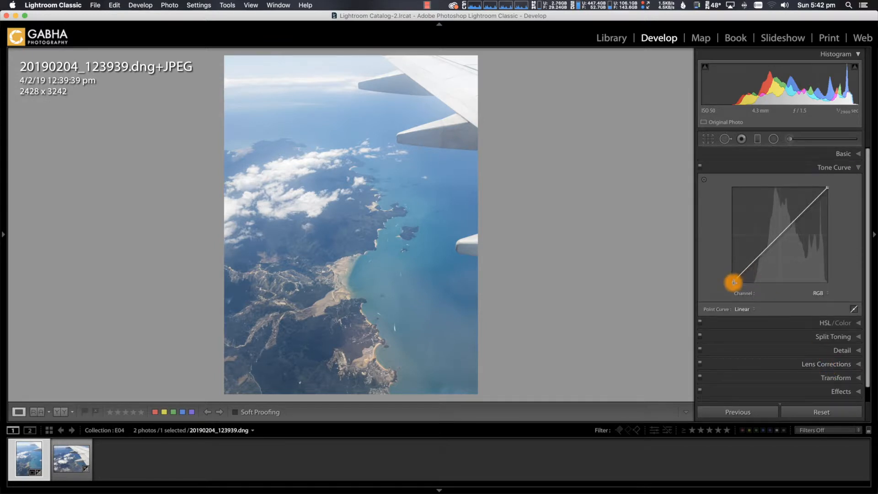
left_click_drag(733, 283, 730, 278)
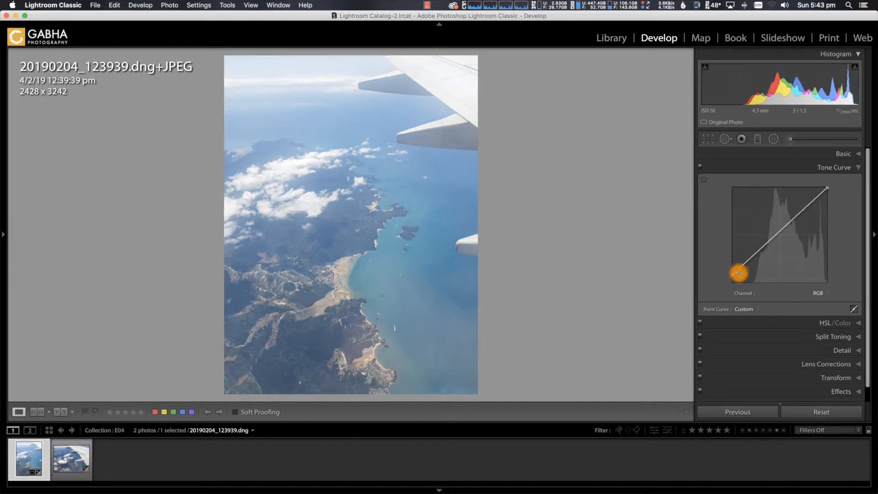
left_click_drag(745, 263, 745, 270)
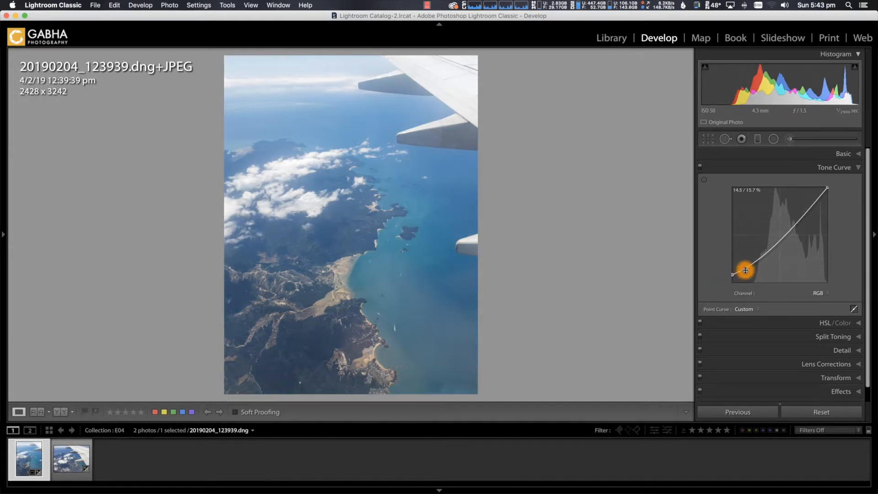
left_click_drag(746, 269, 745, 272)
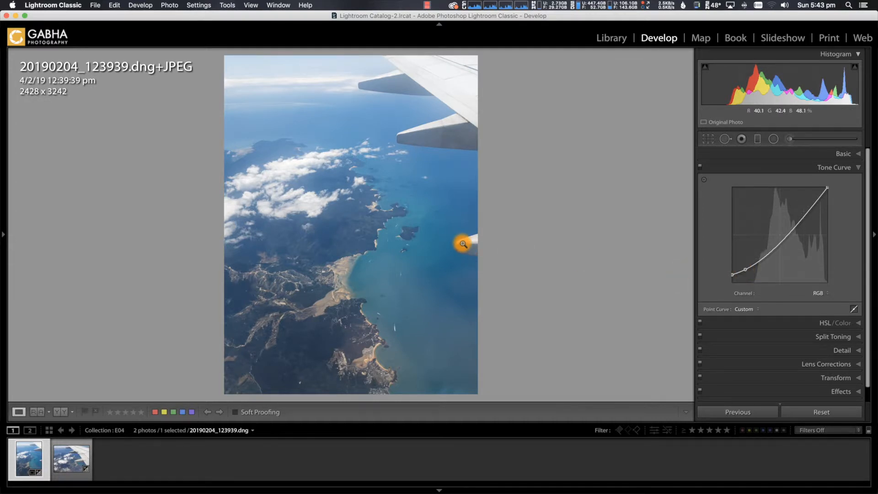
key("backslash")
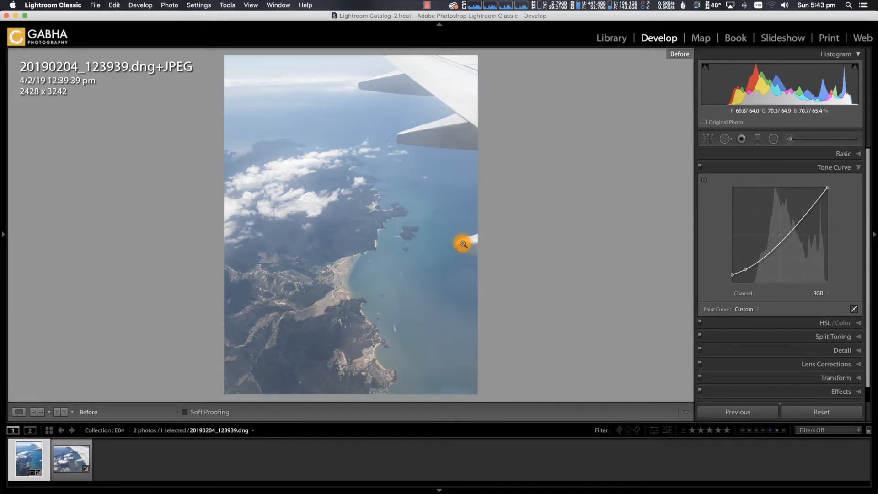
key("backslash")
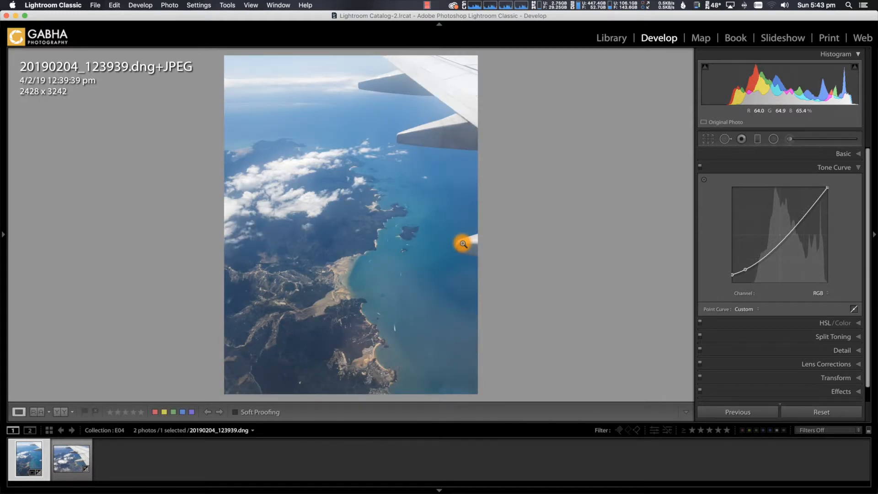
- Set Dehaze to +6, Vibrance to +8 and Saturation to +3, and compare with the original photo
left_click(833, 154)
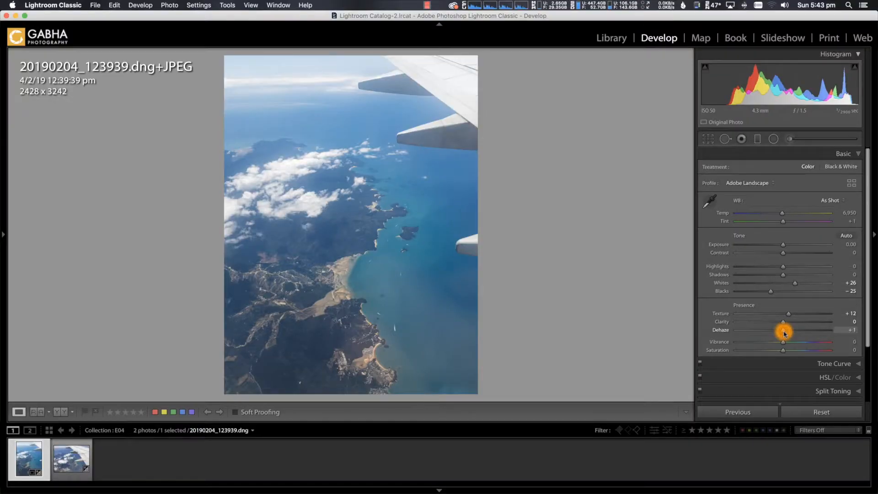
left_click_drag(784, 333, 787, 333)
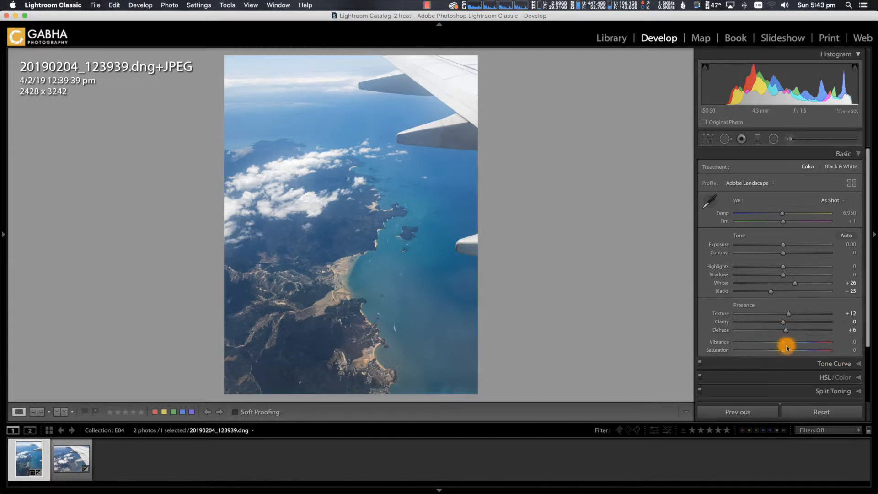
left_click_drag(784, 345, 787, 345)
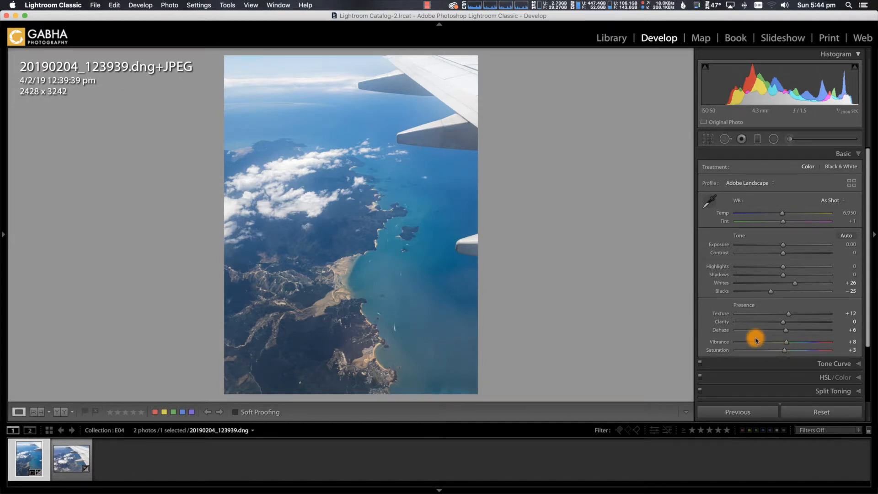
key("backslash")
key("backslash")
- Set the noise reduction Luminance to 30 and its Contrast to 12
scroll(809, 362, "down", 5)
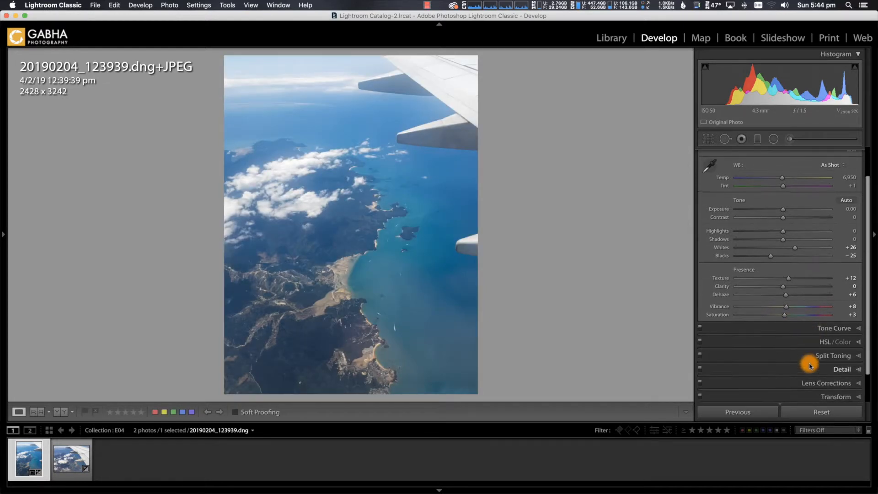
left_click(839, 336)
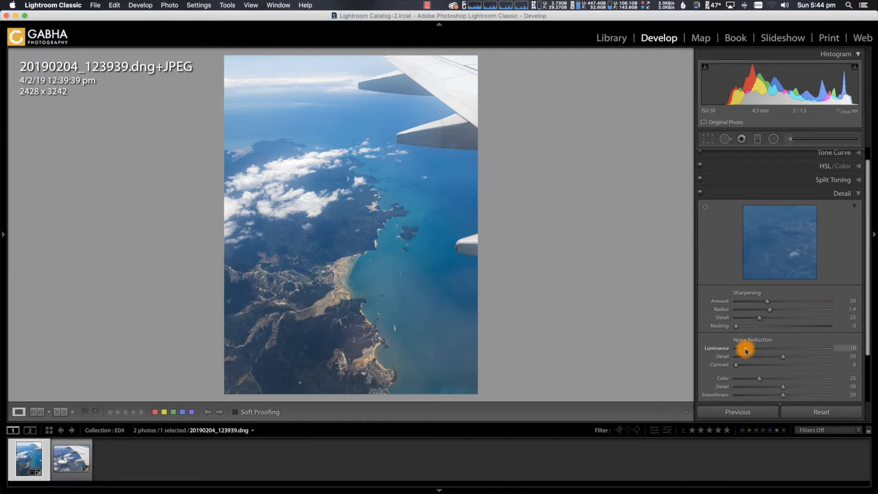
left_click_drag(746, 352, 769, 352)
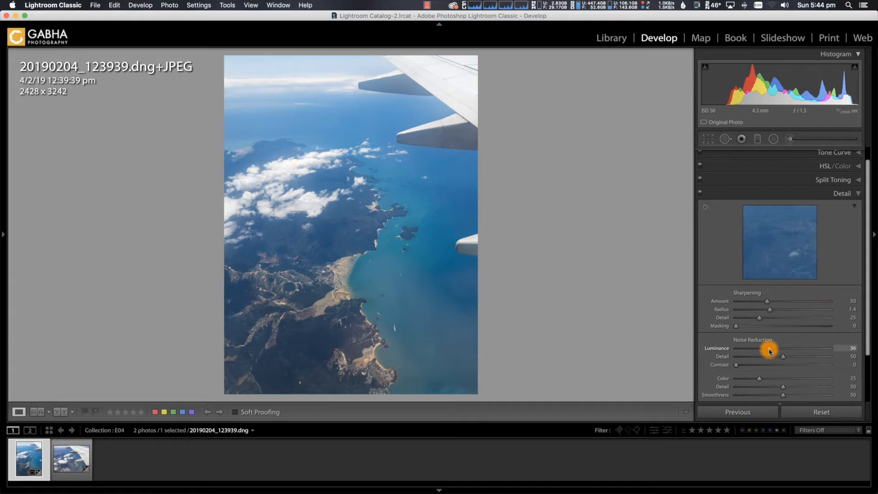
left_click_drag(771, 351, 773, 352)
left_click_drag(771, 351, 767, 351)
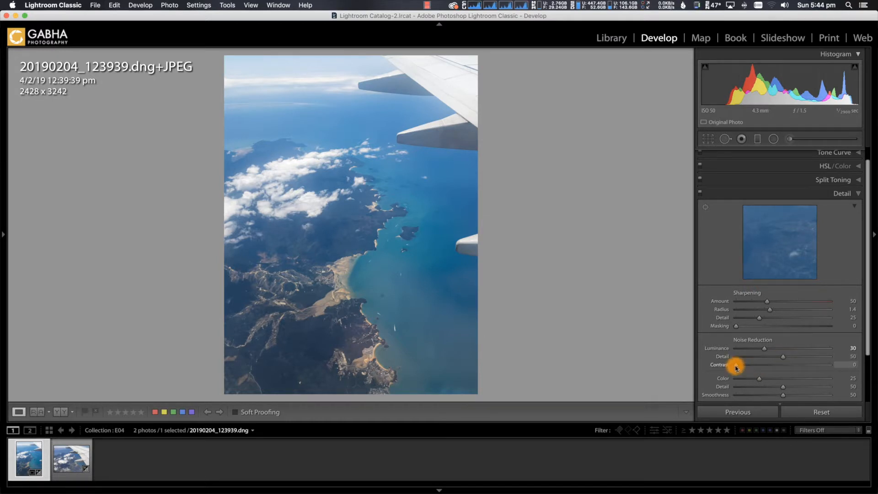
left_click_drag(737, 367, 747, 364)
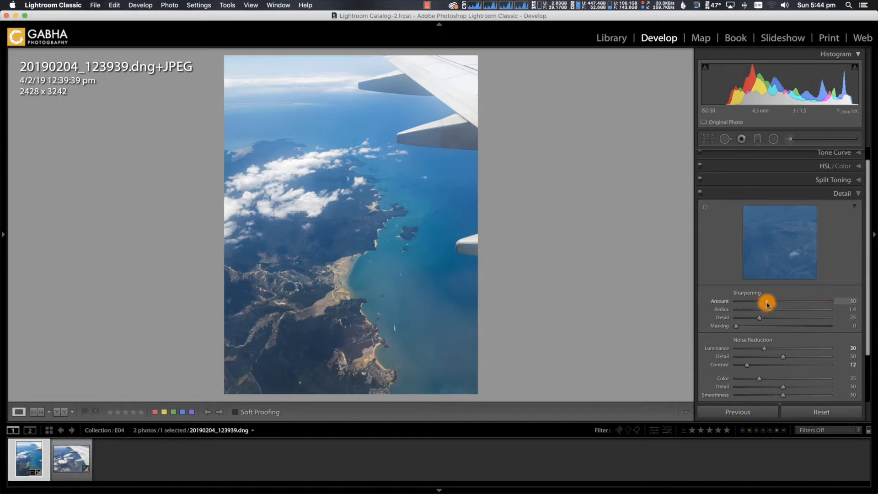
- Set the sharpening Amount to 71 and Masking to 33, previewing the edge mask
left_click_drag(769, 305, 781, 305)
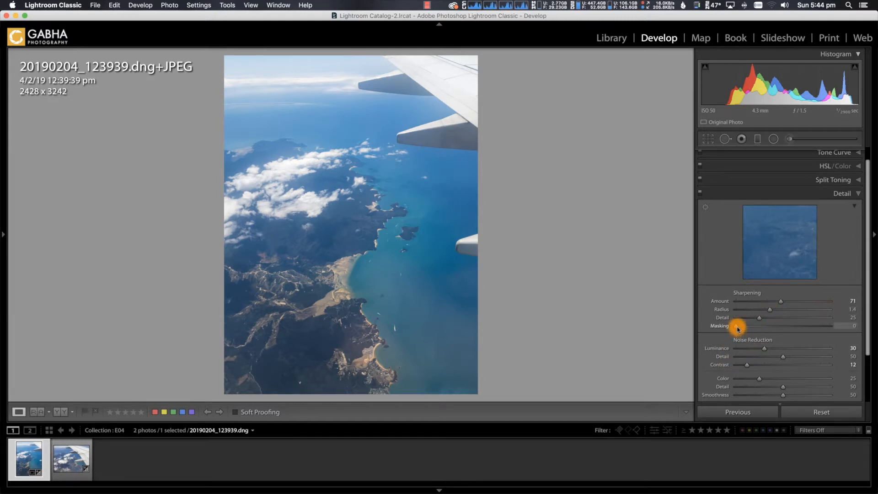
left_click_drag(738, 328, 754, 328)
key("alt")
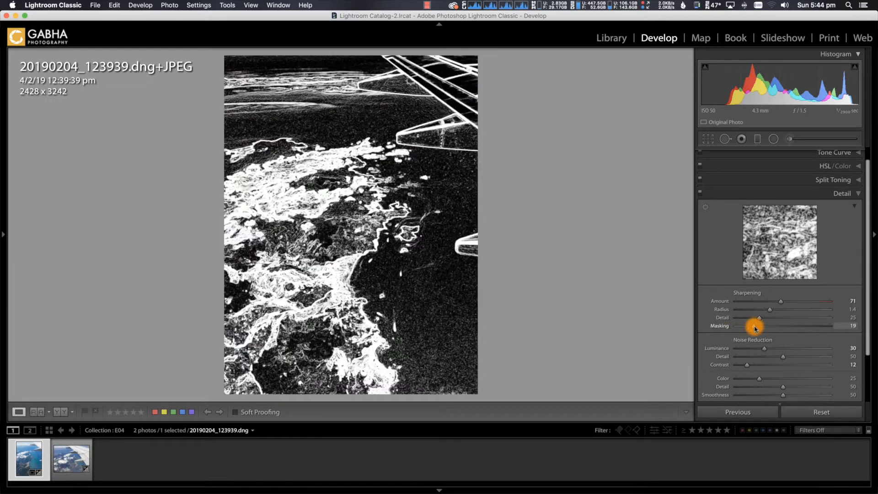
left_click_drag(757, 328, 769, 328)
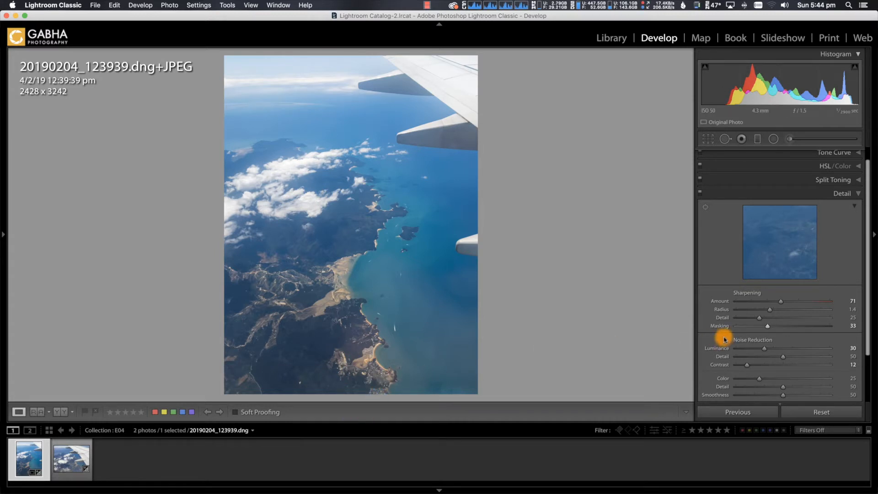
- Lower the noise reduction Luminance to 21 and inspect the coastline and land detail up close
left_click_drag(765, 350, 758, 351)
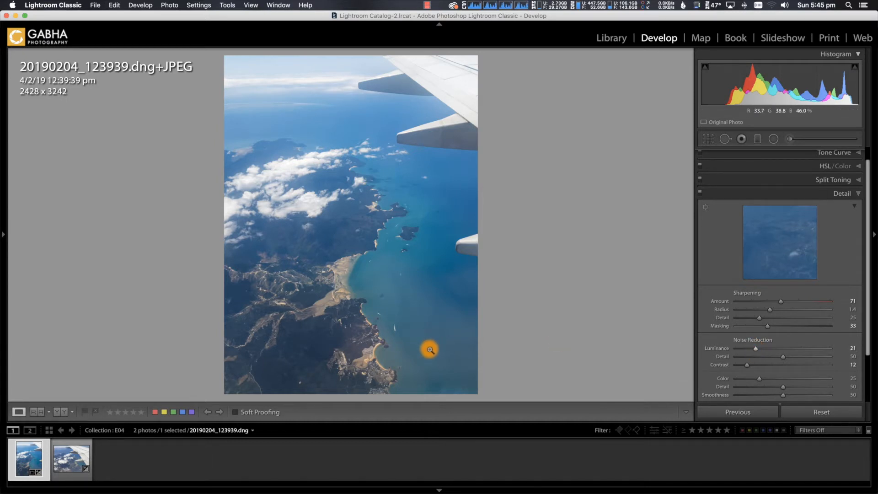
left_click(385, 331)
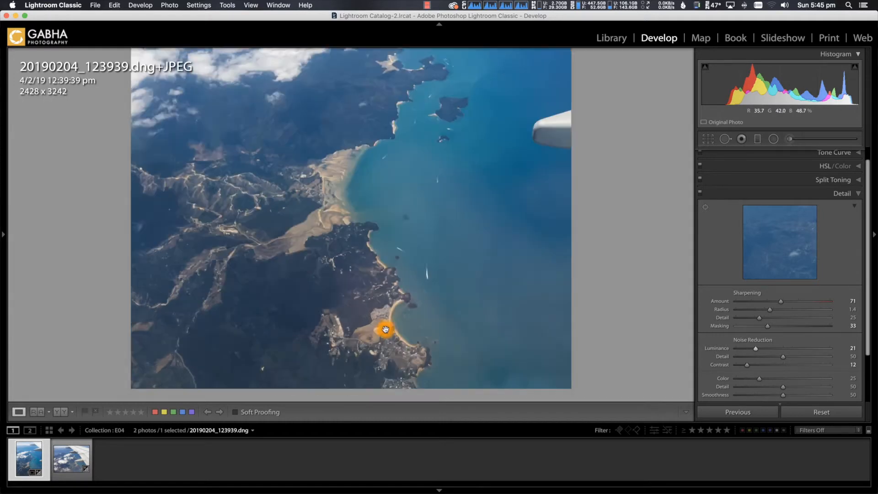
left_click_drag(370, 166, 372, 302)
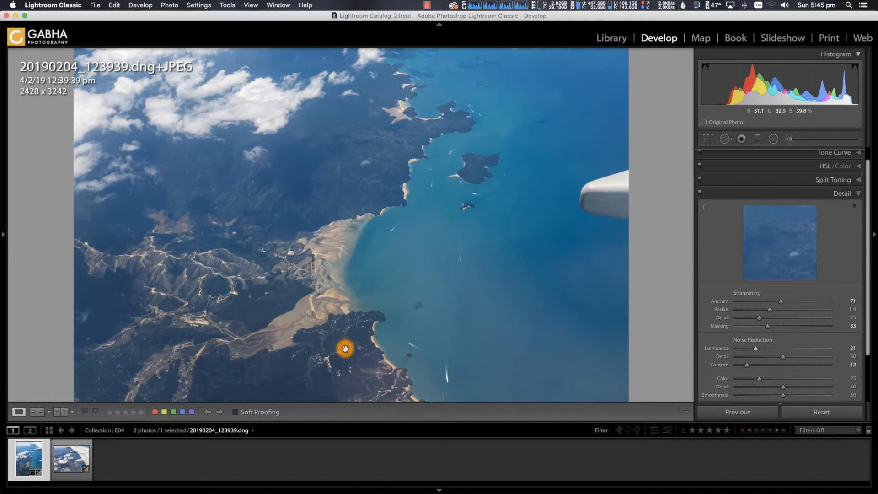
left_click_drag(346, 349, 346, 277)
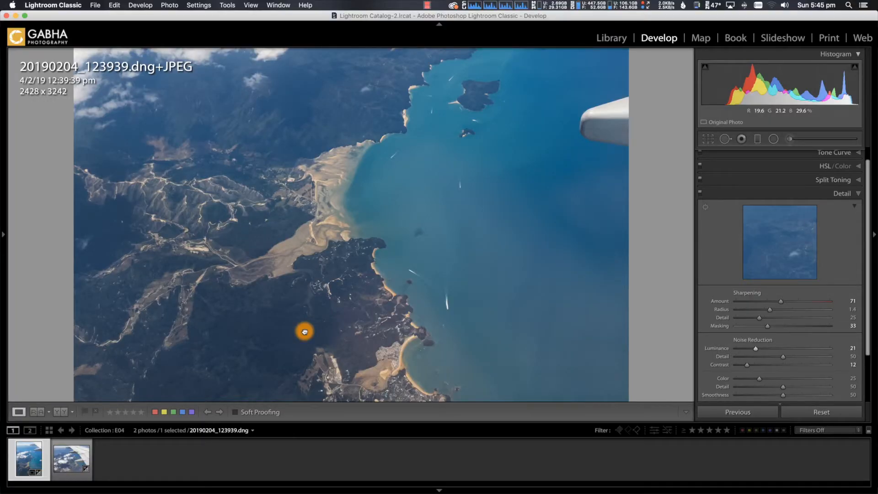
left_click(305, 331)
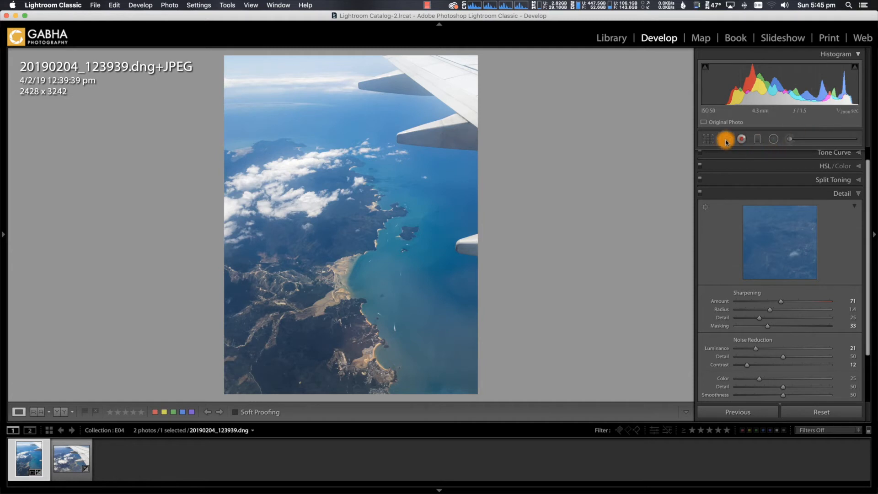
- Crop the photo to the 4 x 5 / 8 x 10 aspect ratio, reposition the image within the frame and apply the crop
left_click(709, 142)
left_click(833, 171)
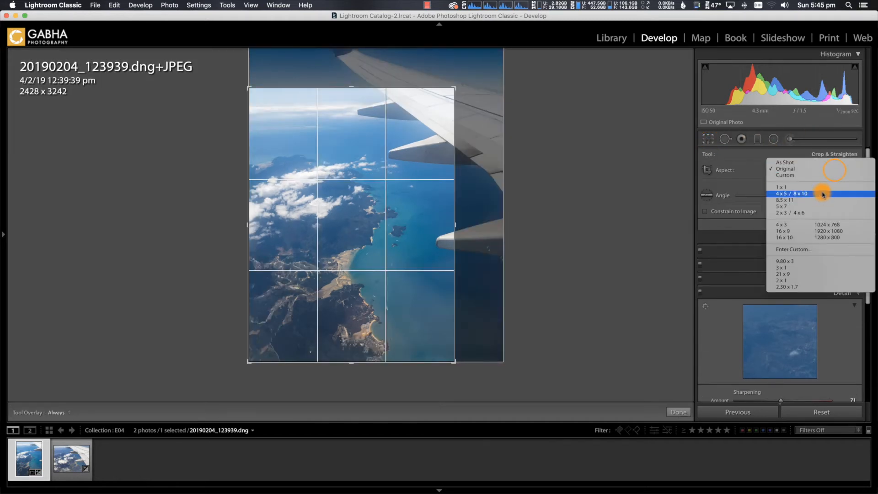
left_click(823, 194)
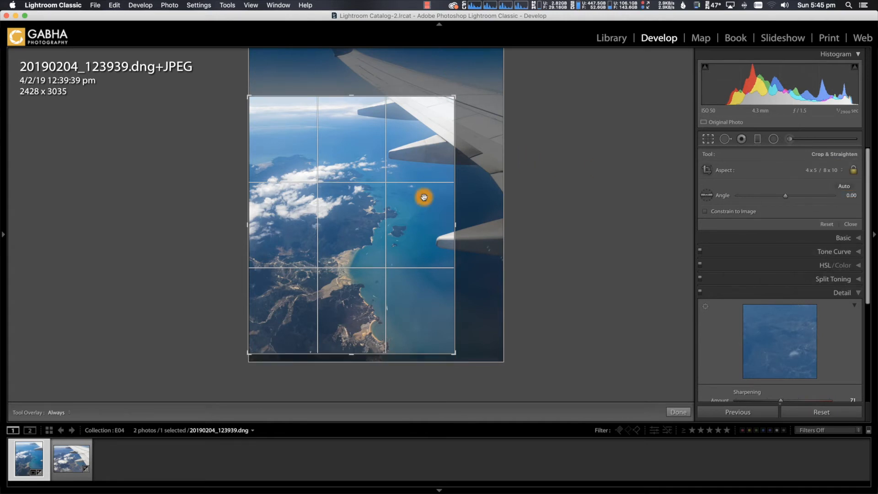
left_click_drag(373, 215, 392, 204)
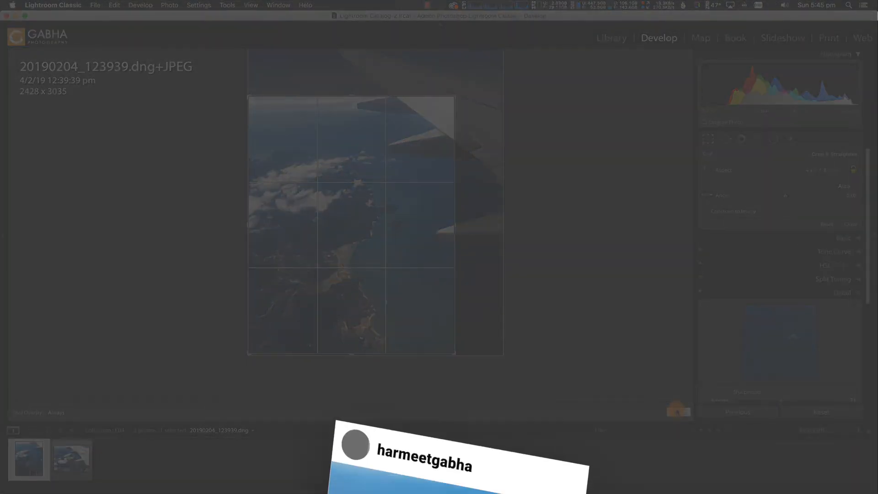
left_click(678, 412)
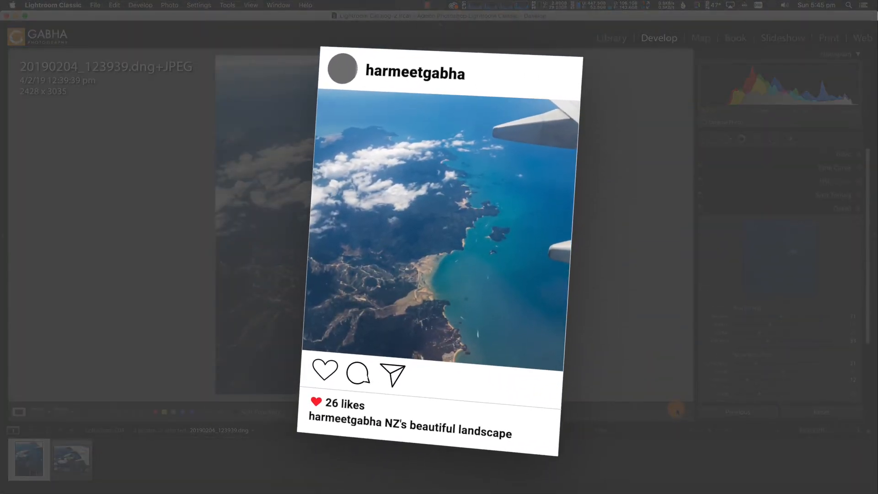